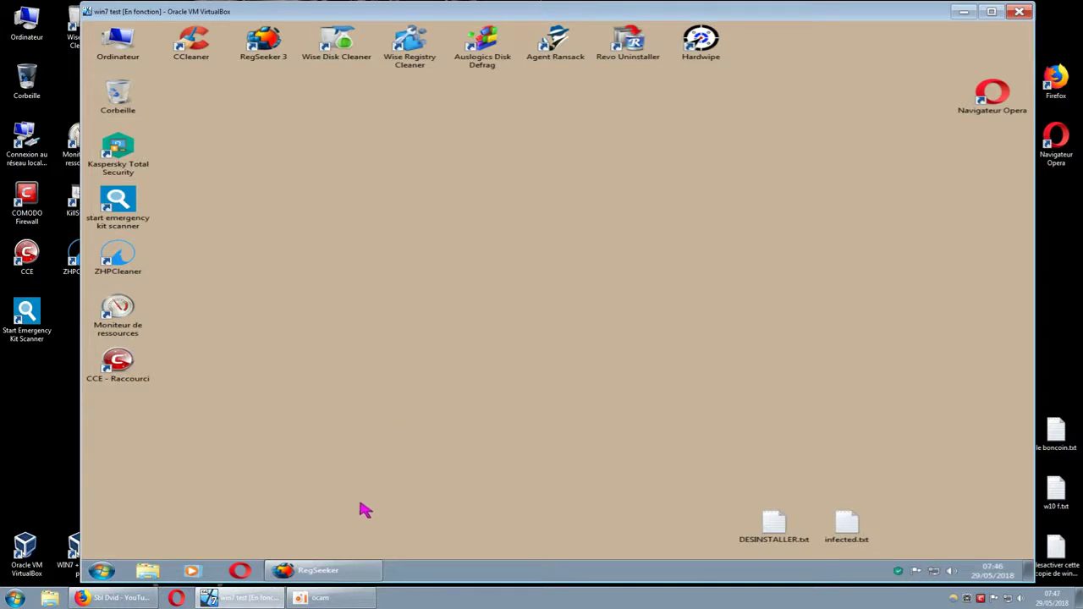
# Step: Bring the RegSeeker results for the search "Cis" to the front and review the entries above the current ones
pyautogui.click(335, 572)
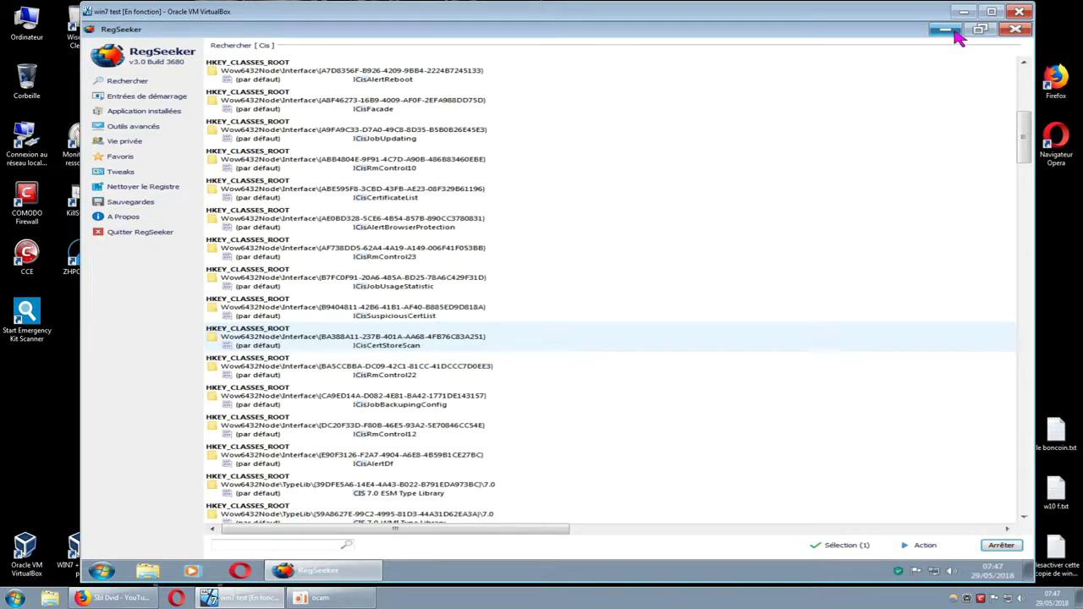
pyautogui.click(953, 34)
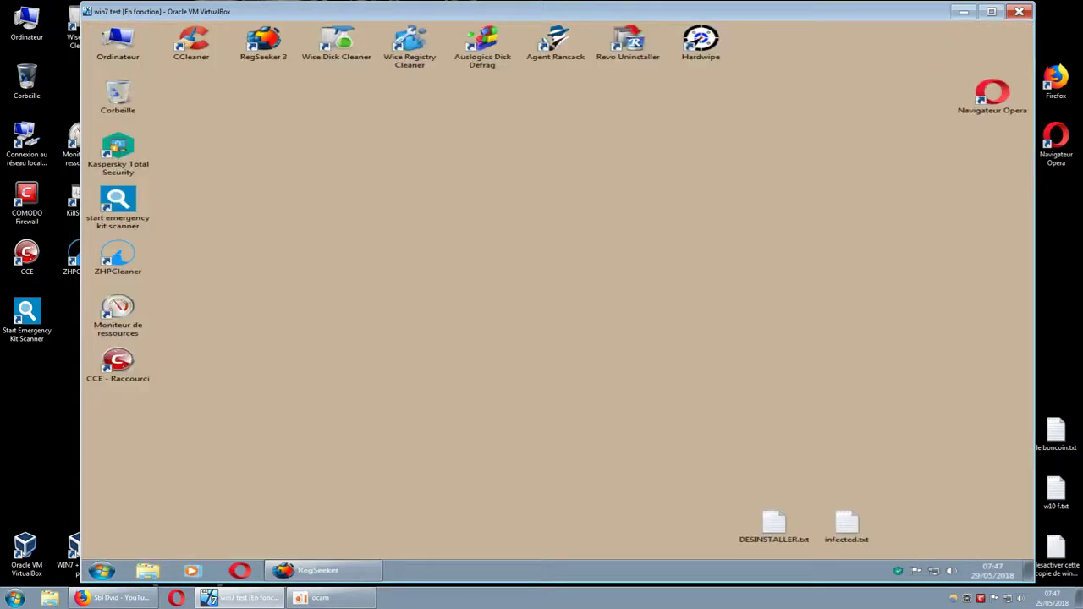
pyautogui.click(317, 570)
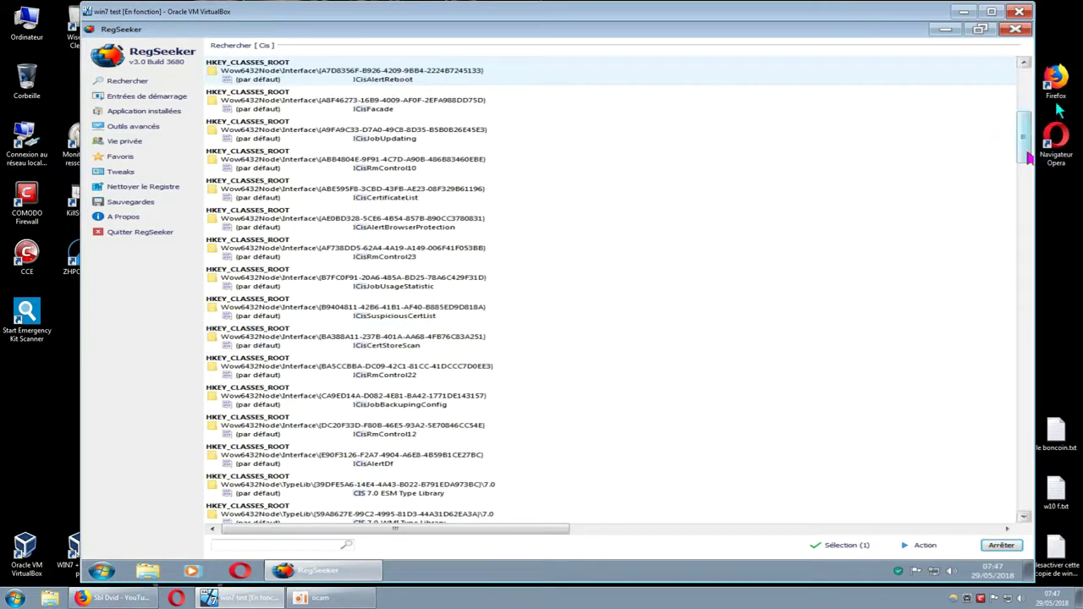
pyautogui.click(1023, 63)
pyautogui.click(1024, 63)
pyautogui.click(1023, 63)
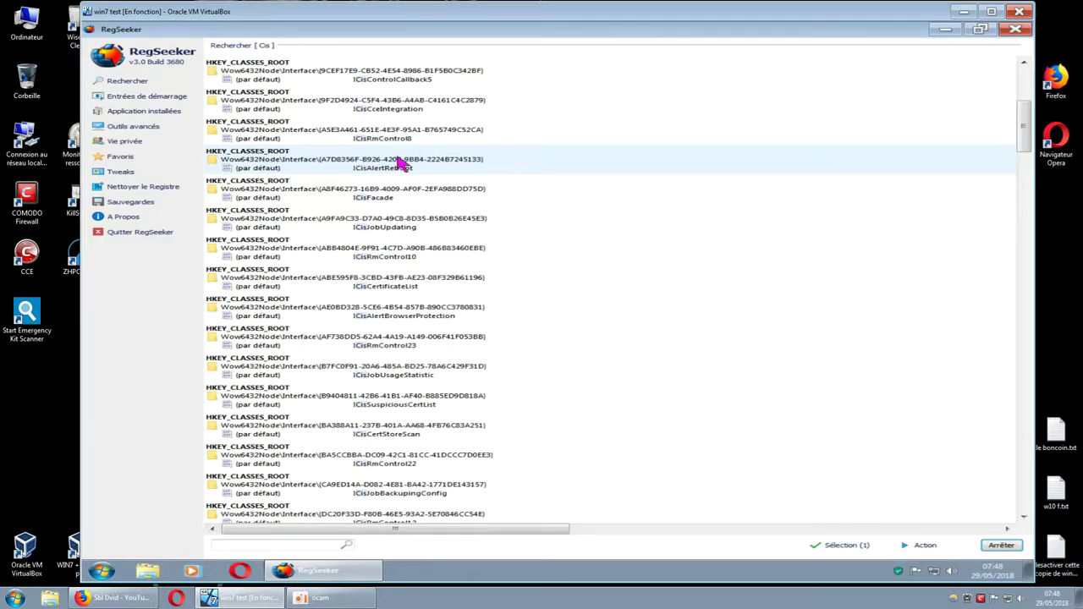
# Step: Restore the maximized RegSeeker window, enlarge it and move it toward the middle of the virtual desktop
pyautogui.rightClick(389, 161)
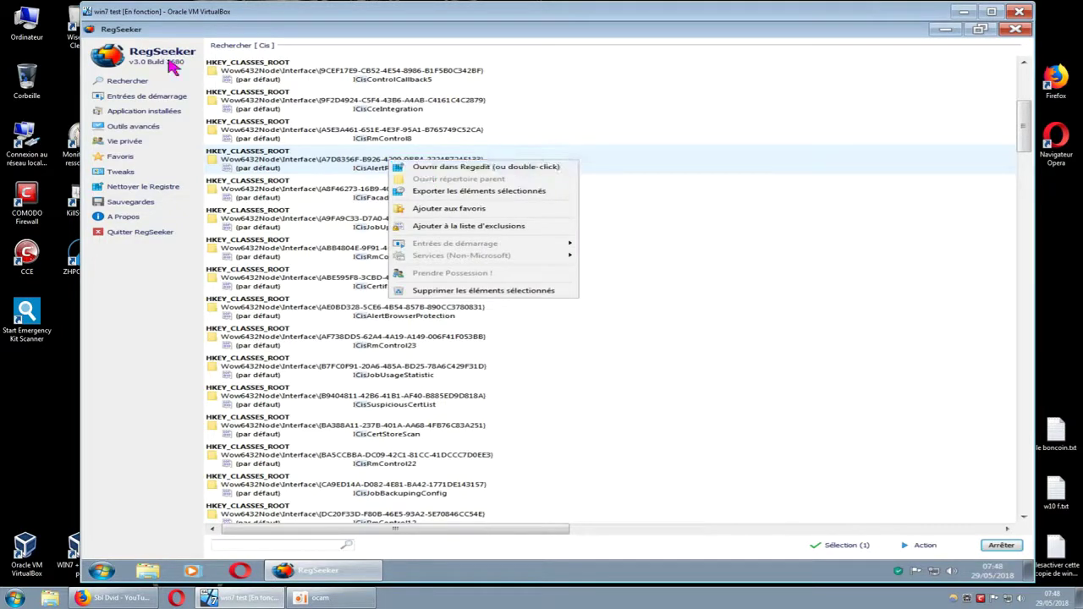
pyautogui.click(980, 29)
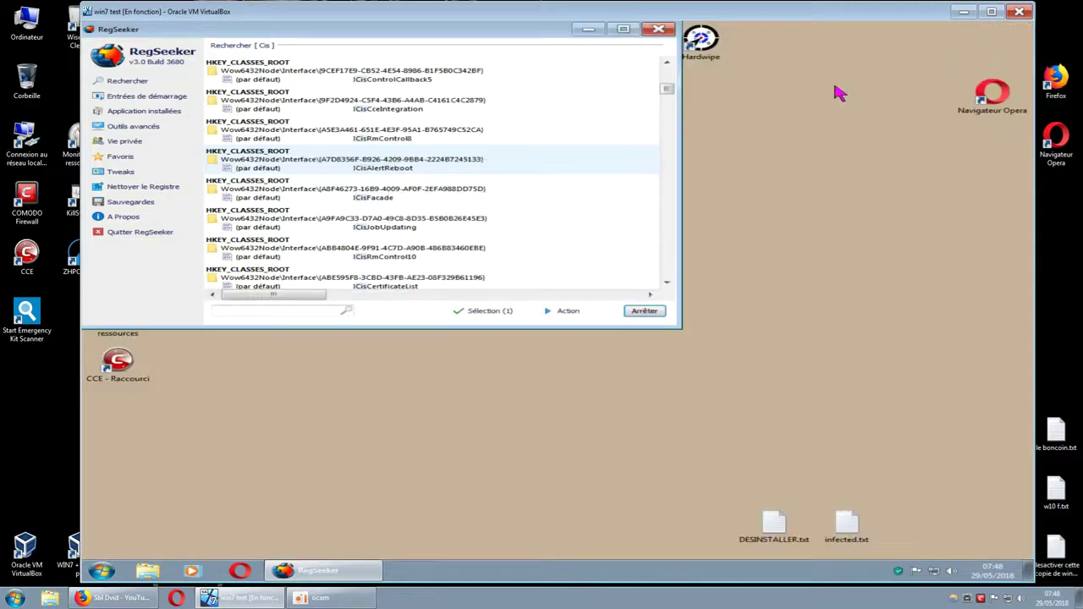
pyautogui.moveTo(681, 328); pyautogui.dragTo(880, 503)
pyautogui.moveTo(639, 49); pyautogui.dragTo(688, 75)
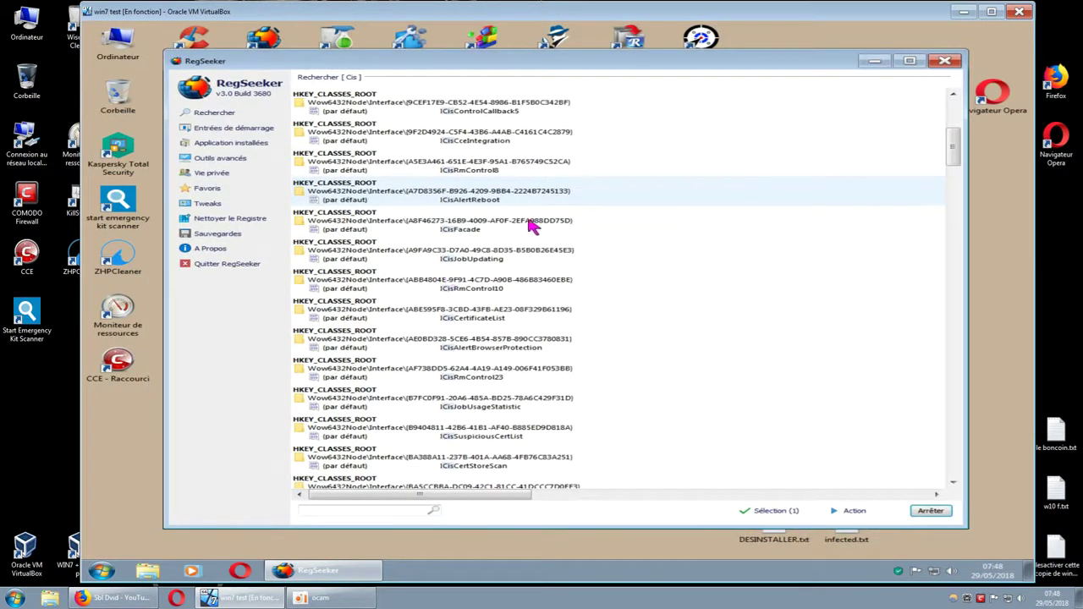
# Step: Open the ICisAlertReboot result in the Registry Editor to check its default value, then close the editor
pyautogui.rightClick(475, 204)
pyautogui.click(499, 204)
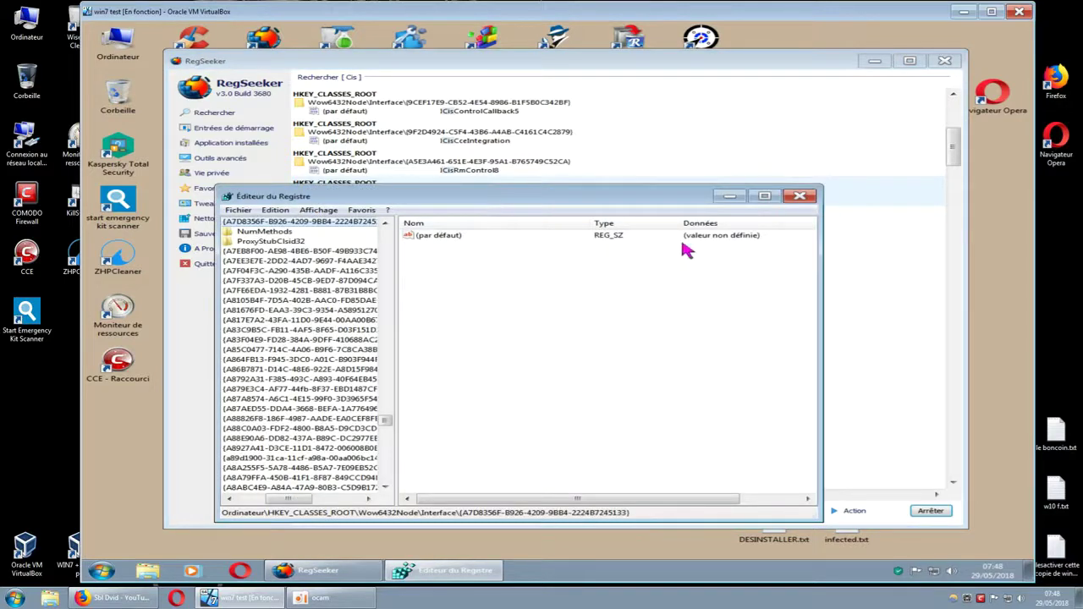
pyautogui.click(800, 197)
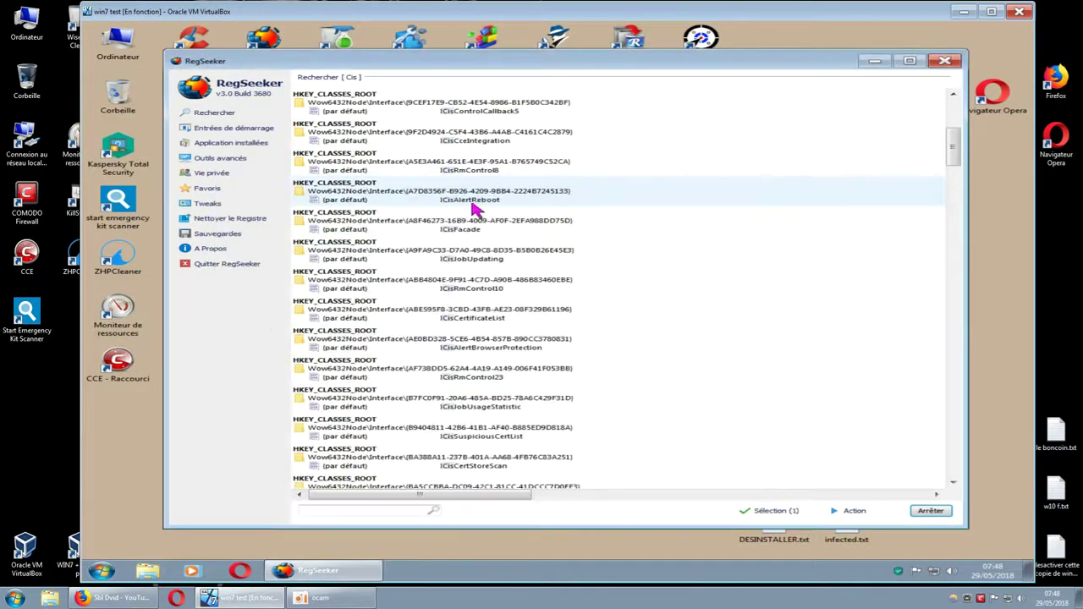
# Step: Open the ICisFacade result in the Registry Editor to check its data, then close the editor
pyautogui.click(455, 231)
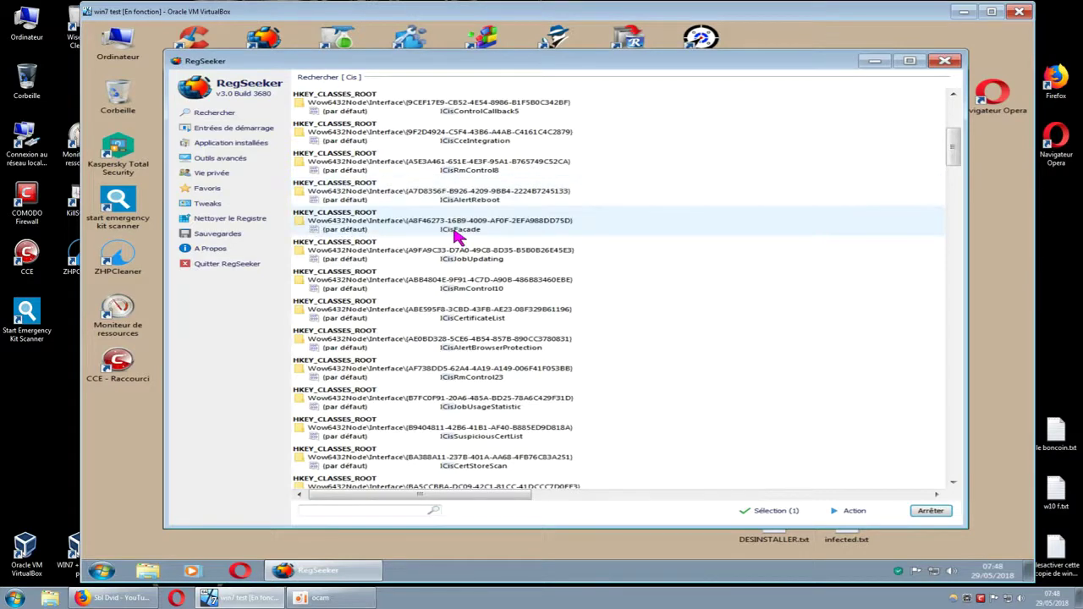
pyautogui.rightClick(454, 233)
pyautogui.click(483, 242)
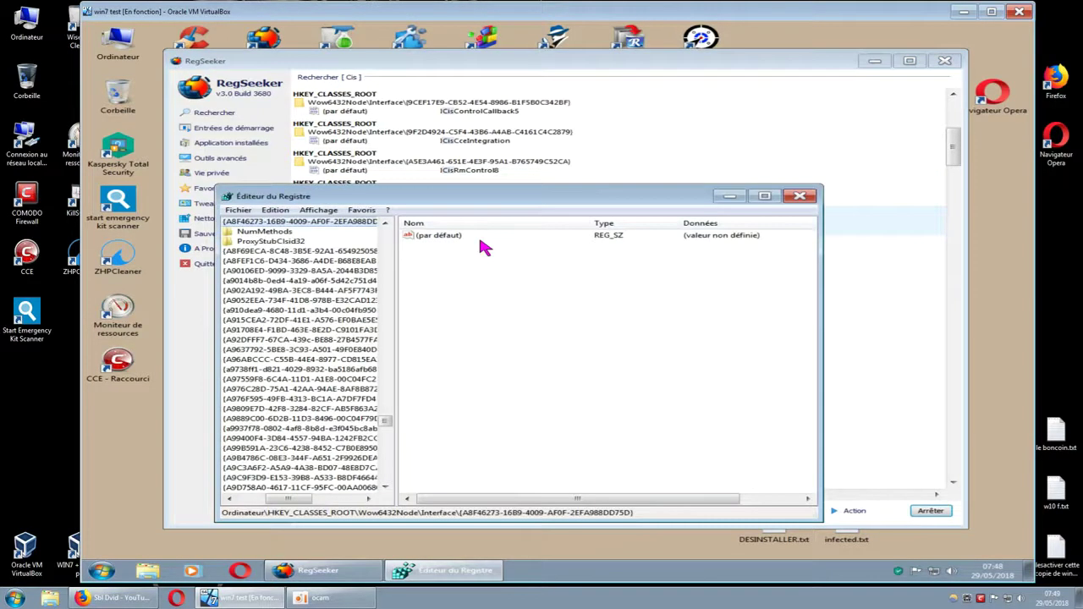
pyautogui.click(799, 195)
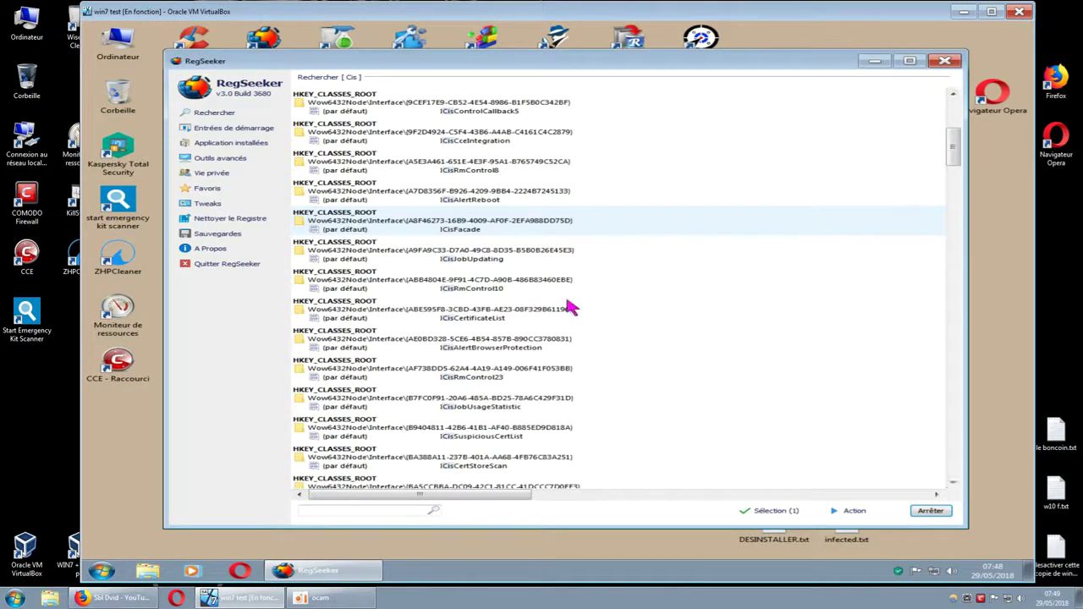
# Step: Inspect the ICisJobUpdating result in the Registry Editor and close the editor
pyautogui.rightClick(476, 261)
pyautogui.click(505, 268)
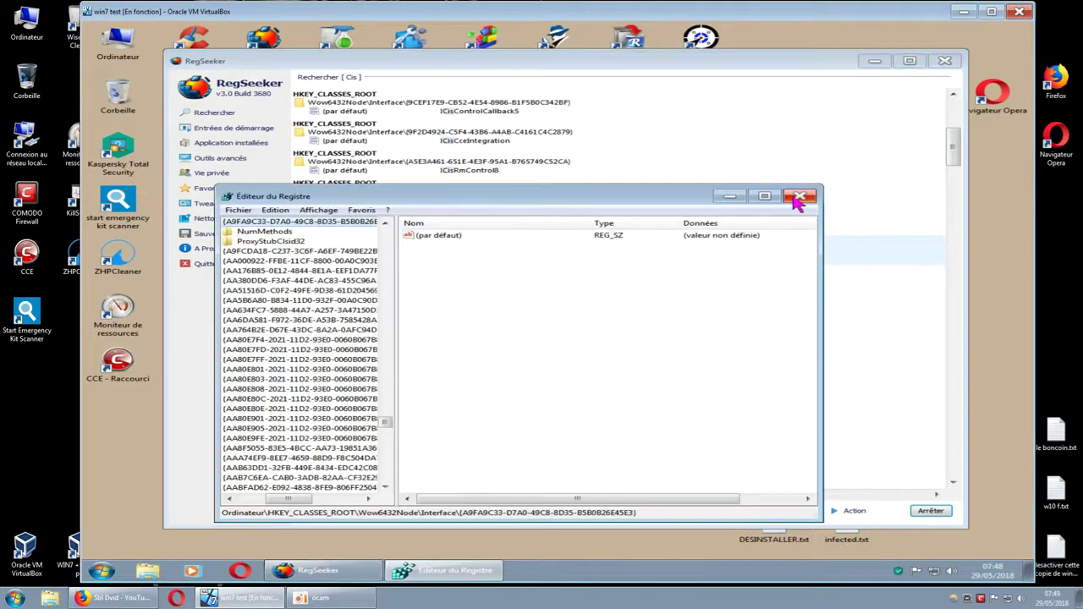
pyautogui.click(798, 206)
# Step: Find the ICisSuspiciousCertList result, inspect its key in the Registry Editor and close the editor
pyautogui.click(952, 482)
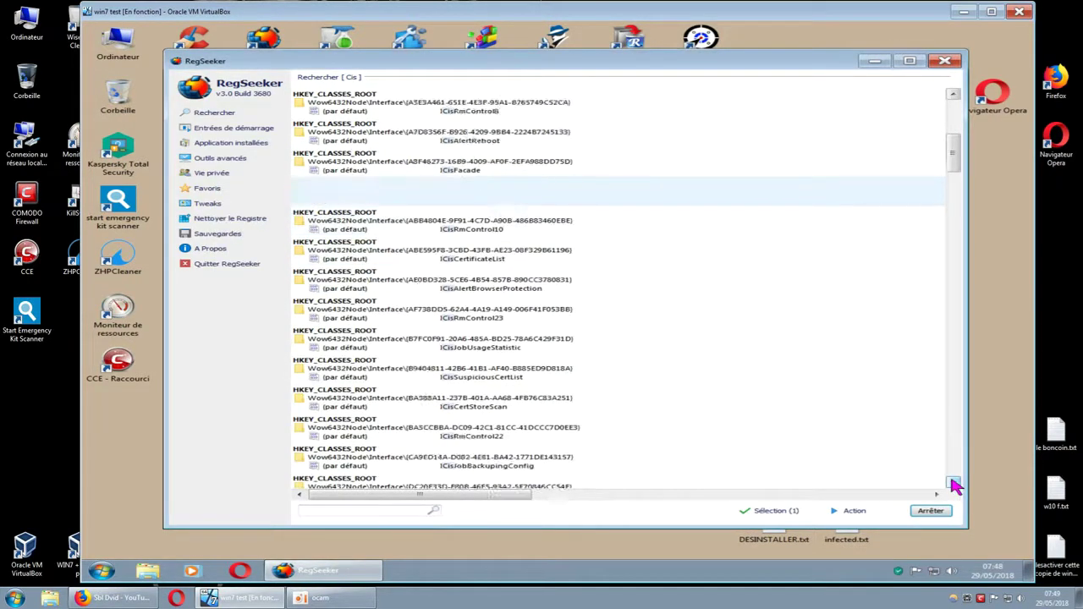
pyautogui.click(953, 482)
pyautogui.click(952, 482)
pyautogui.rightClick(486, 234)
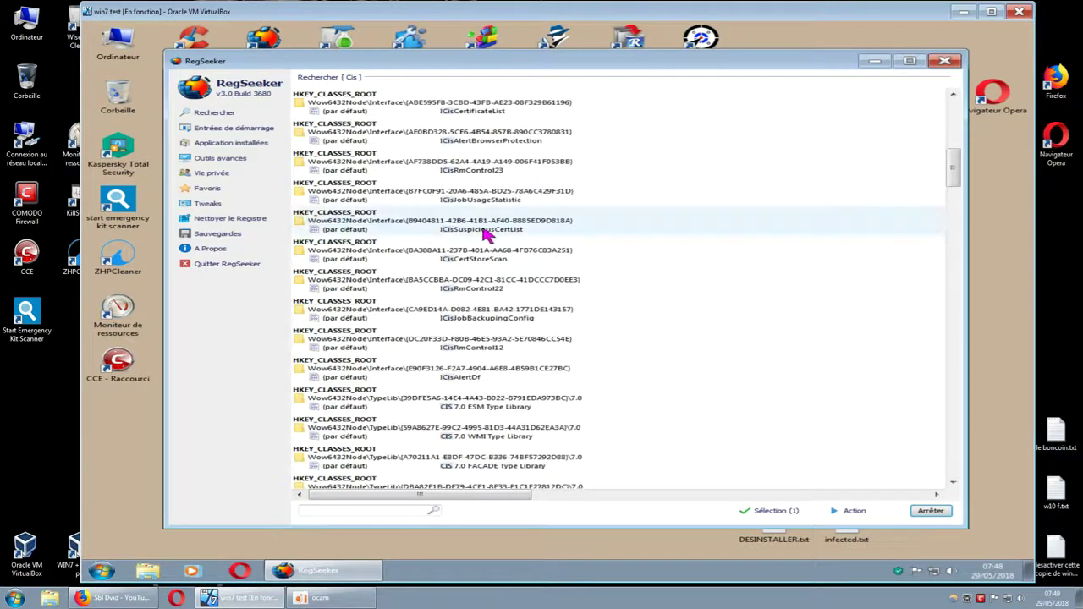
pyautogui.click(511, 235)
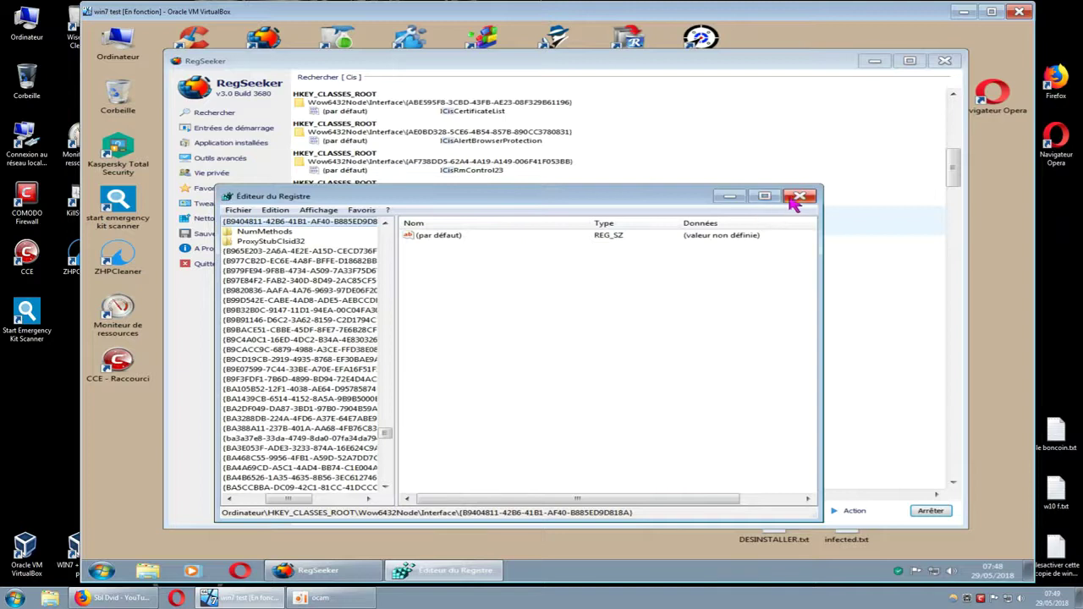
pyautogui.click(797, 197)
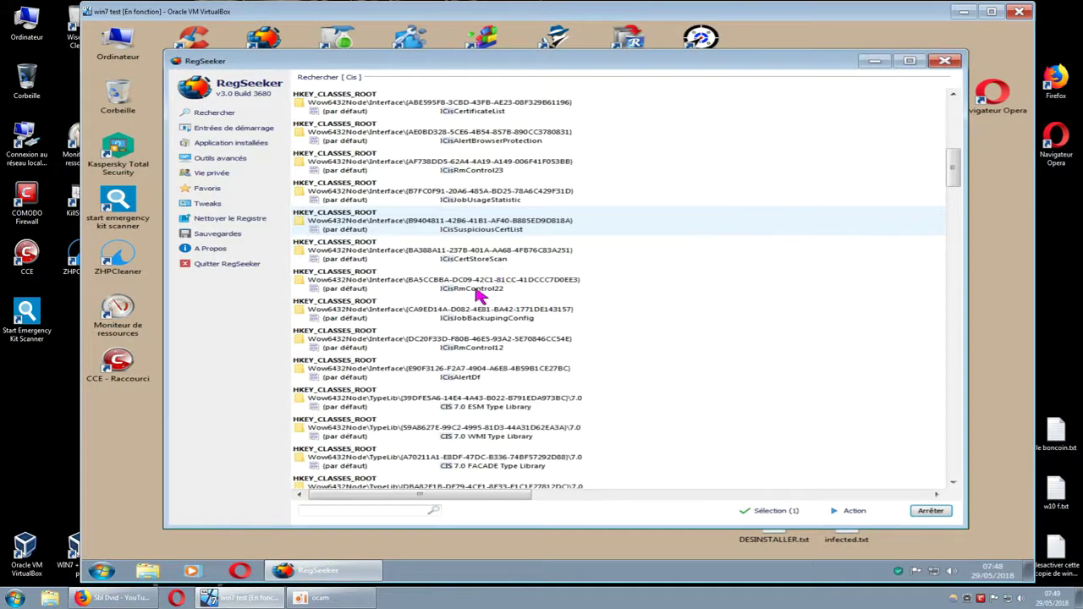
# Step: Inspect the key of the ICisCertStoreScan result in the Registry Editor and close the editor
pyautogui.click(483, 264)
pyautogui.rightClick(477, 258)
pyautogui.click(497, 265)
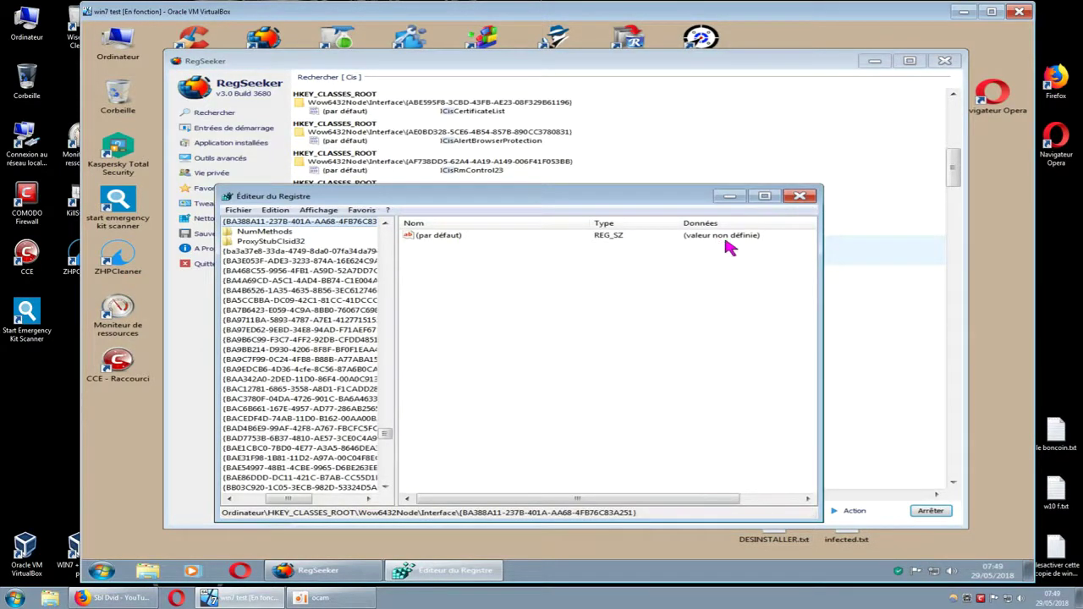
pyautogui.click(799, 195)
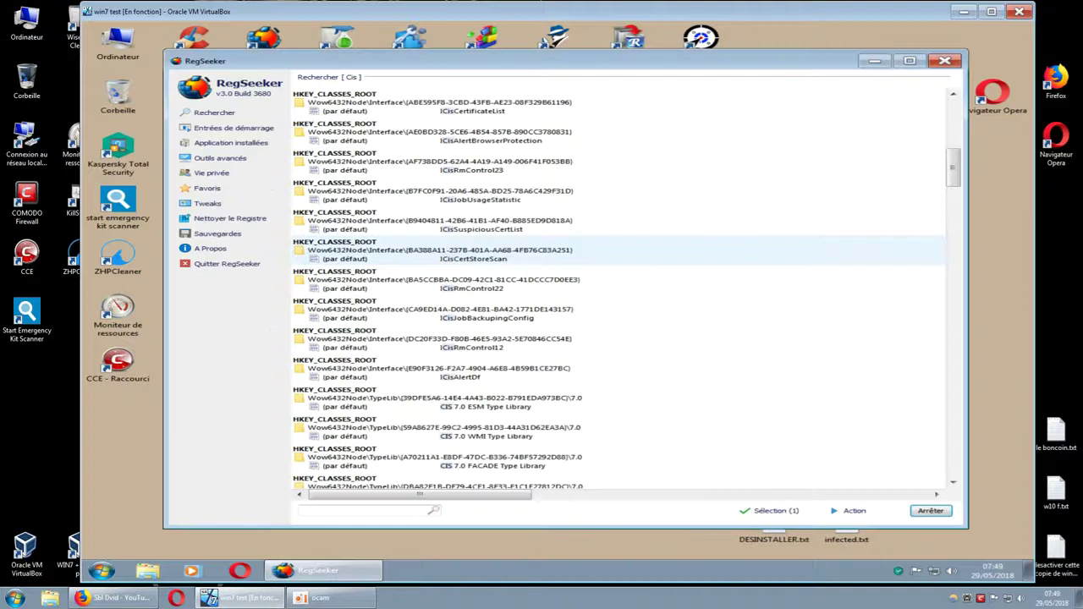
# Step: Find the ICisRmControl12 result further down the list and open its key in the Registry Editor
pyautogui.scroll(-5, 953, 482)
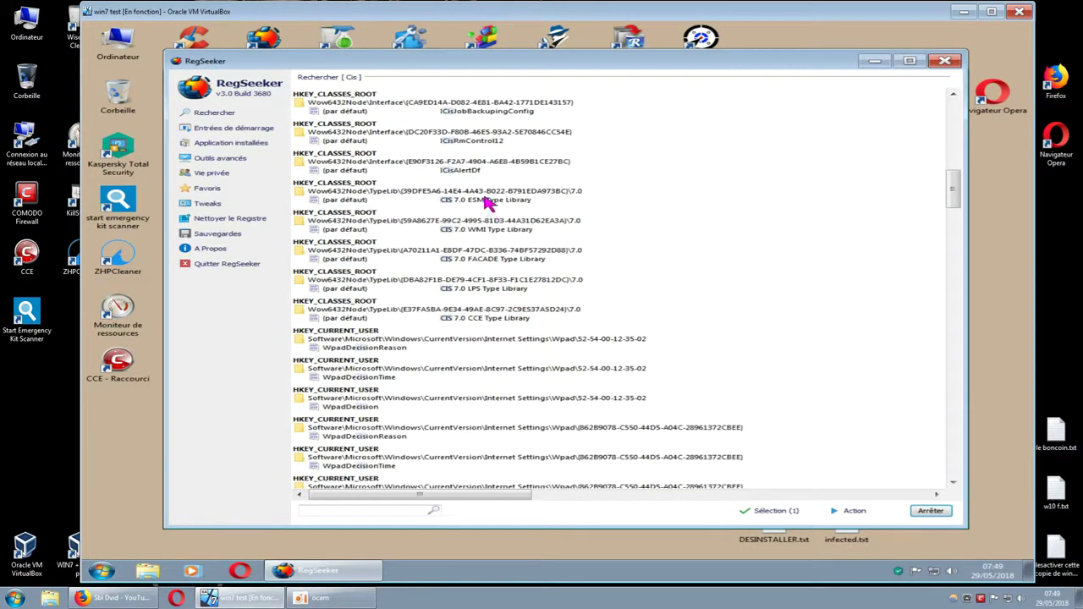
pyautogui.click(476, 145)
pyautogui.rightClick(476, 147)
pyautogui.click(497, 150)
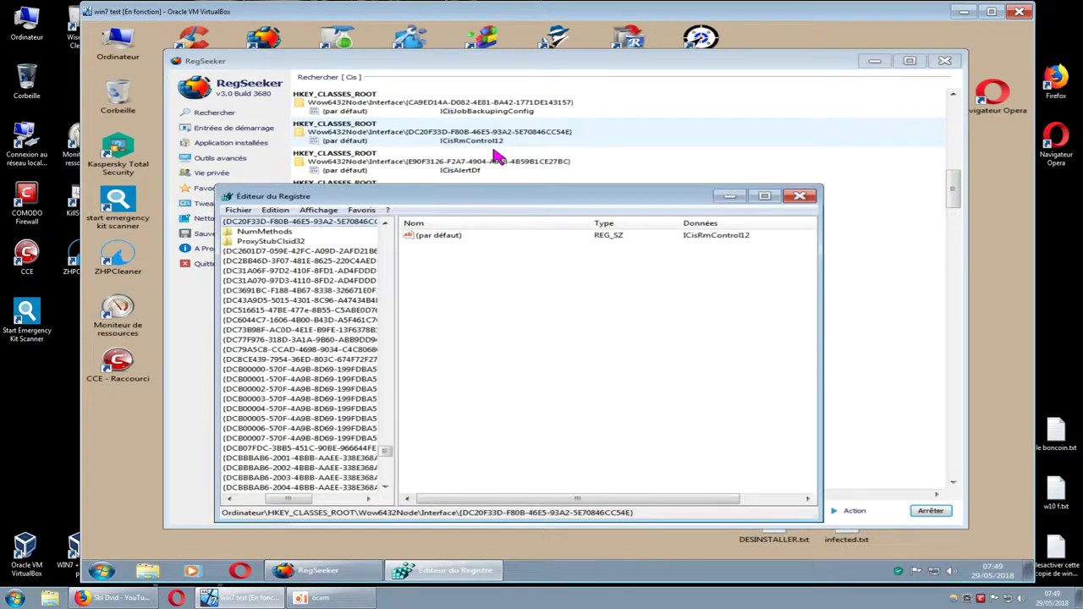
# Step: Enlarge the Registry Editor window and position it so the ICisRmControl12 result in RegSeeker stays visible above it
pyautogui.moveTo(623, 203); pyautogui.dragTo(615, 172)
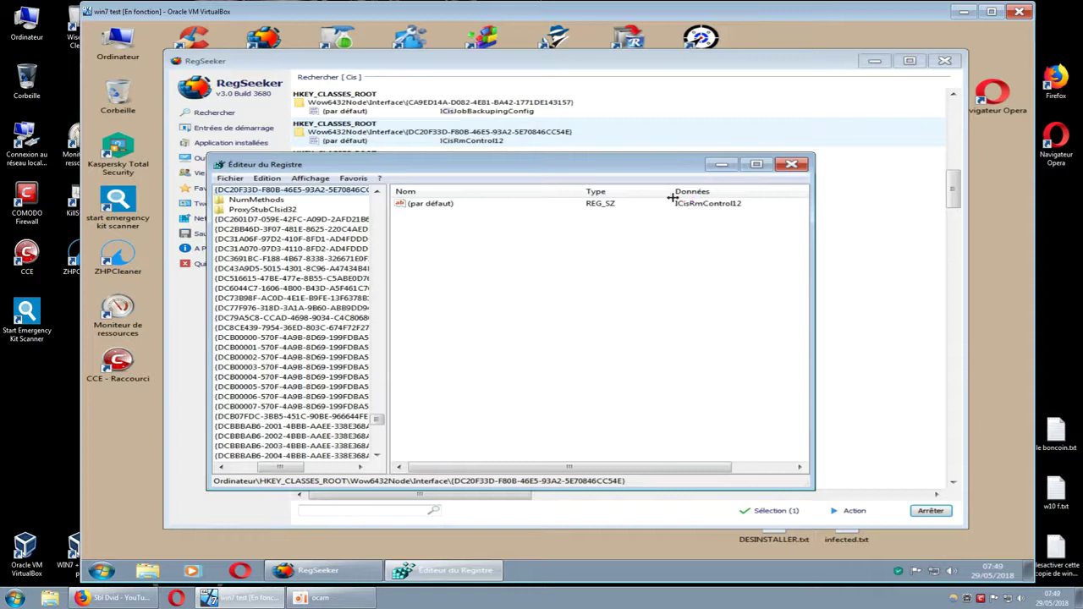
pyautogui.moveTo(818, 489); pyautogui.dragTo(864, 542)
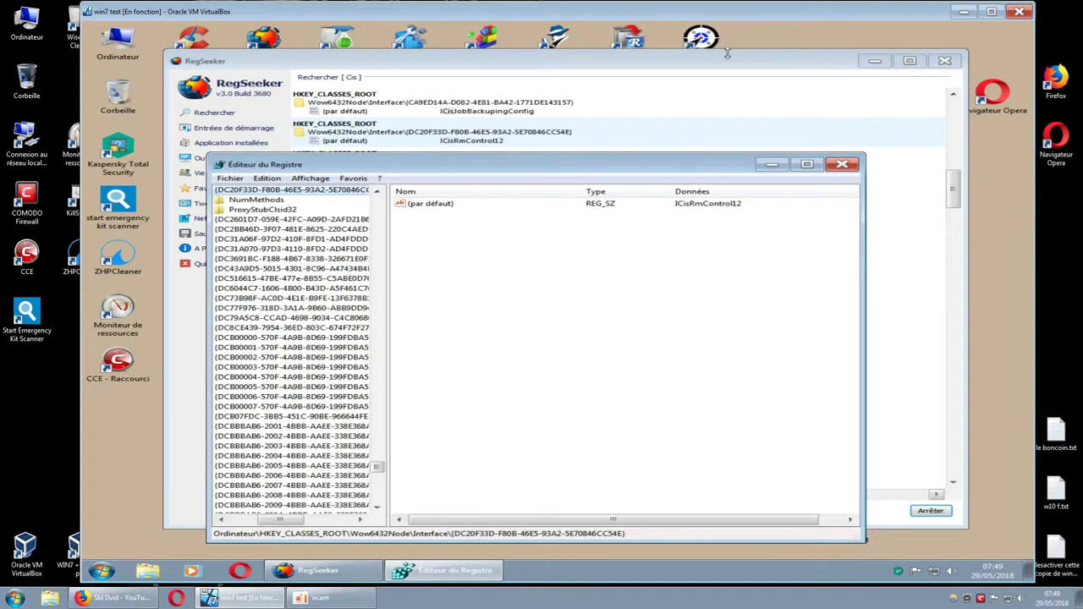
pyautogui.click(746, 66)
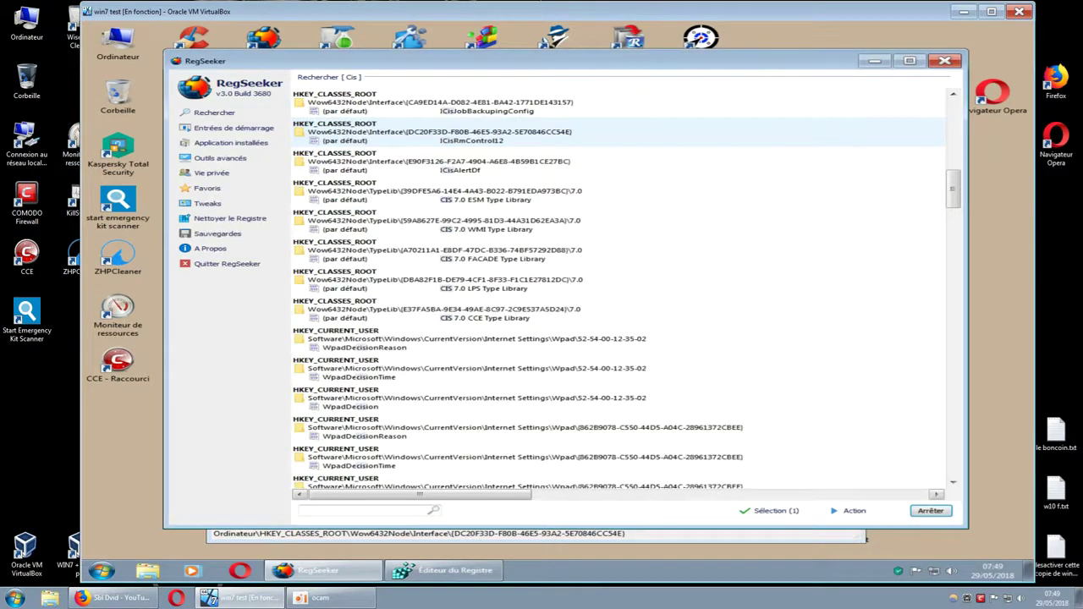
pyautogui.click(442, 575)
pyautogui.moveTo(499, 172); pyautogui.dragTo(387, 173)
pyautogui.moveTo(467, 168); pyautogui.dragTo(484, 162)
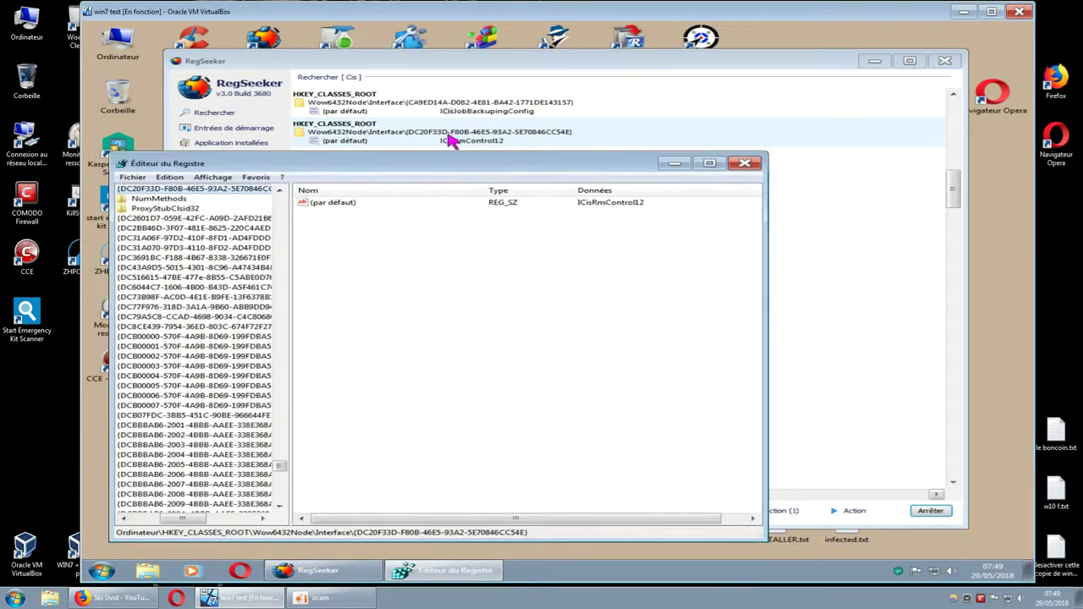
# Step: Try to delete the default value containing ICisRmControl12 from the open registry key
pyautogui.click(334, 203)
pyautogui.rightClick(346, 208)
pyautogui.click(396, 234)
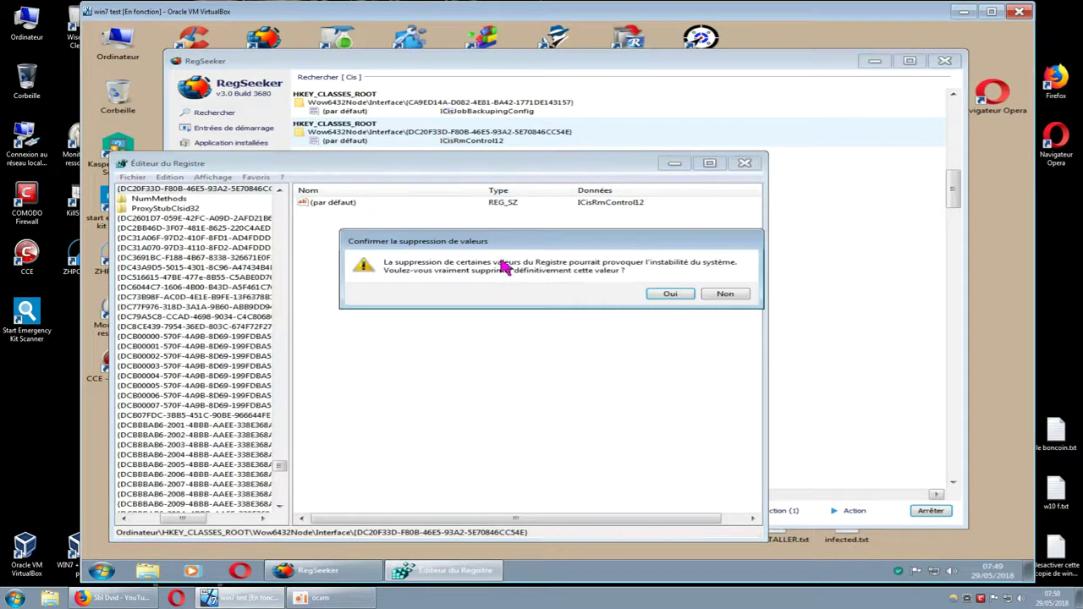
pyautogui.click(673, 294)
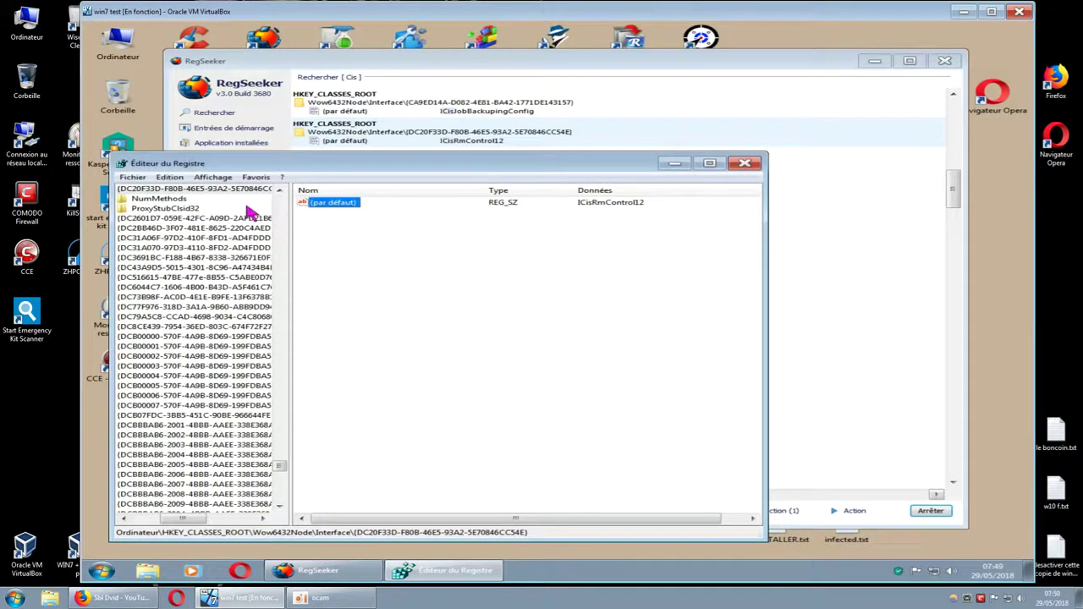
# Step: View the permissions of the ICisRmControl12 registry key and close them without making changes
pyautogui.click(172, 179)
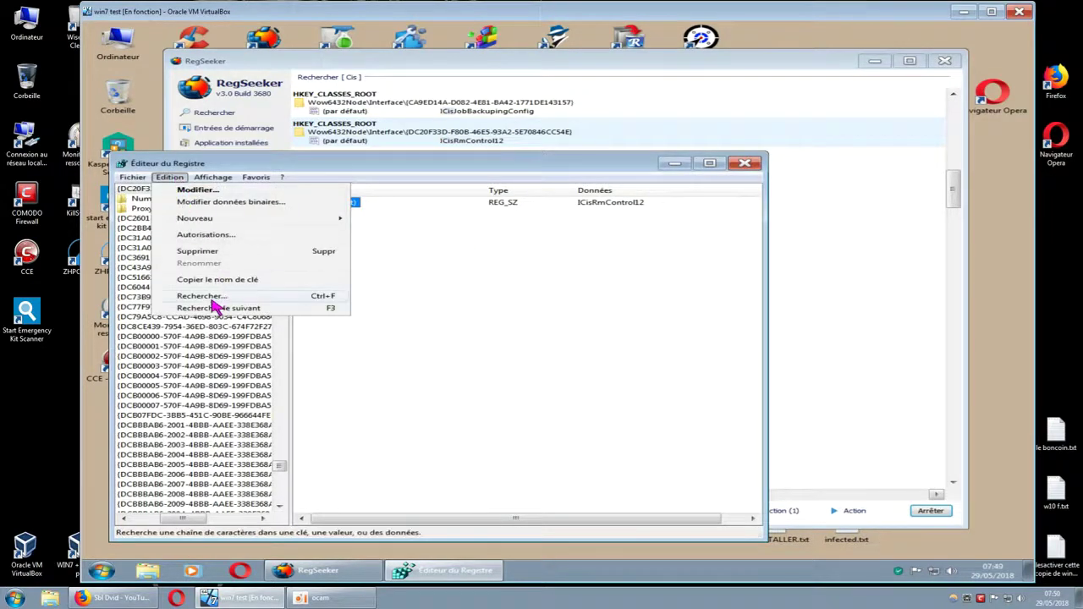
pyautogui.click(210, 237)
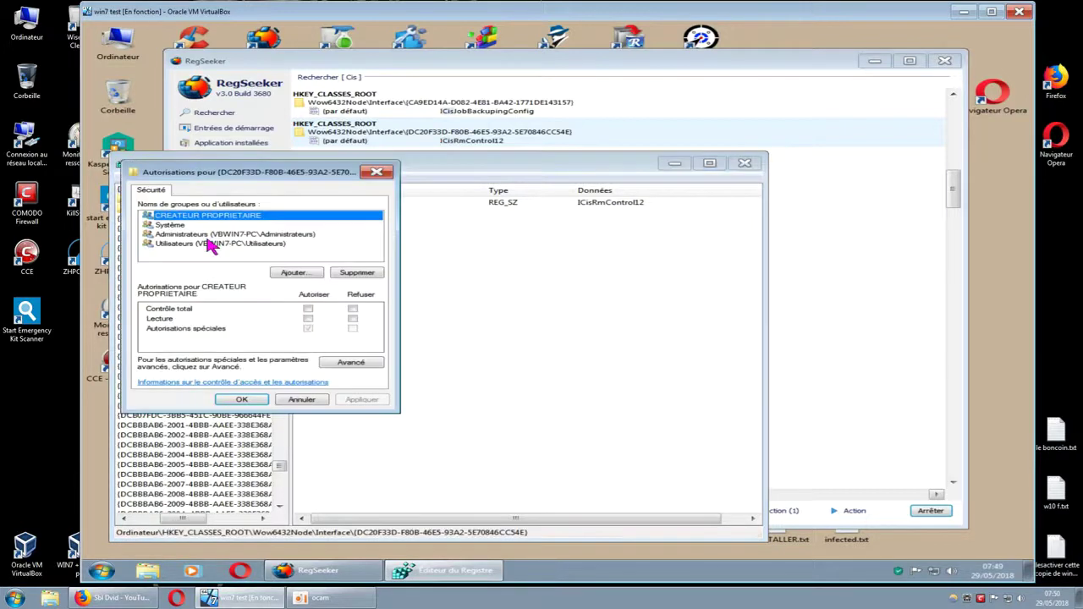
pyautogui.click(379, 174)
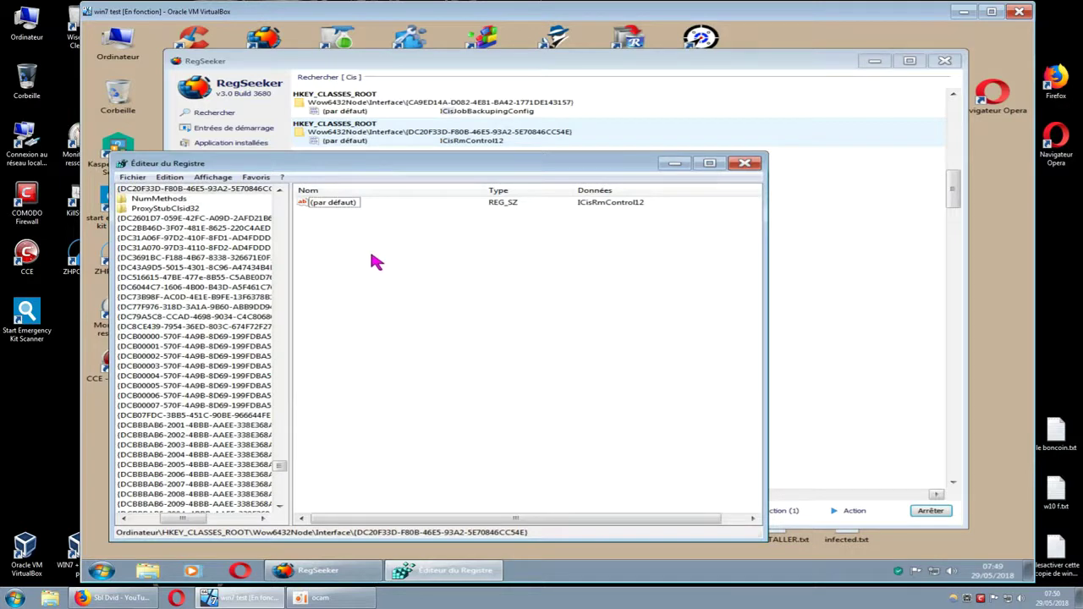
# Step: Try again to delete the ICisRmControl12 key's default value and dismiss the resulting dialog
pyautogui.click(352, 207)
pyautogui.rightClick(352, 207)
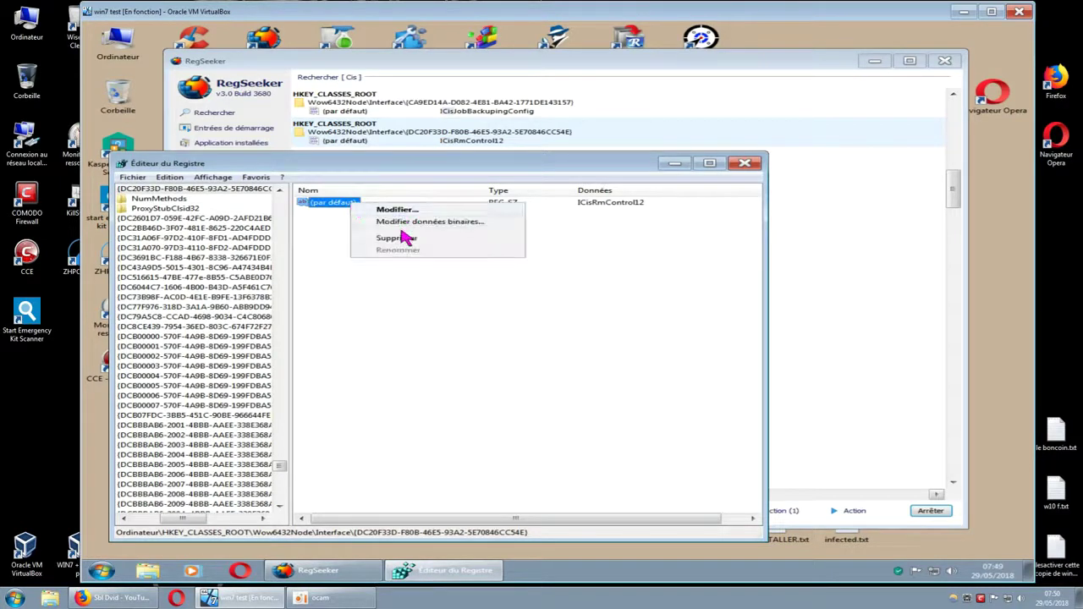
pyautogui.click(406, 237)
pyautogui.click(668, 295)
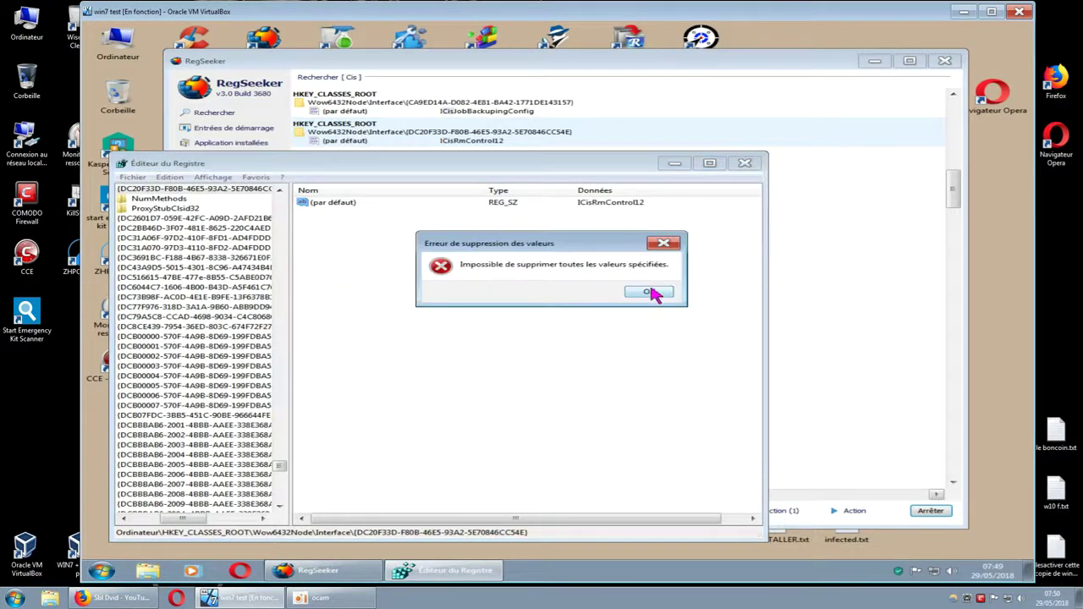
pyautogui.click(653, 293)
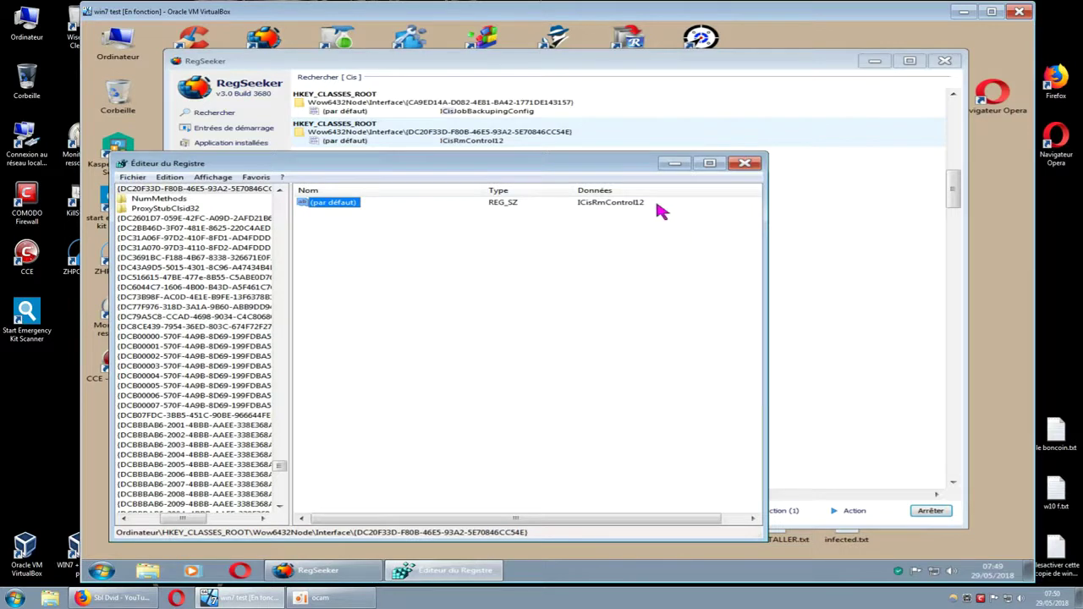
# Step: Minimize the Registry Editor, exit Kaspersky Total Security despite the reduced protection, and dismiss the system notification
pyautogui.click(675, 165)
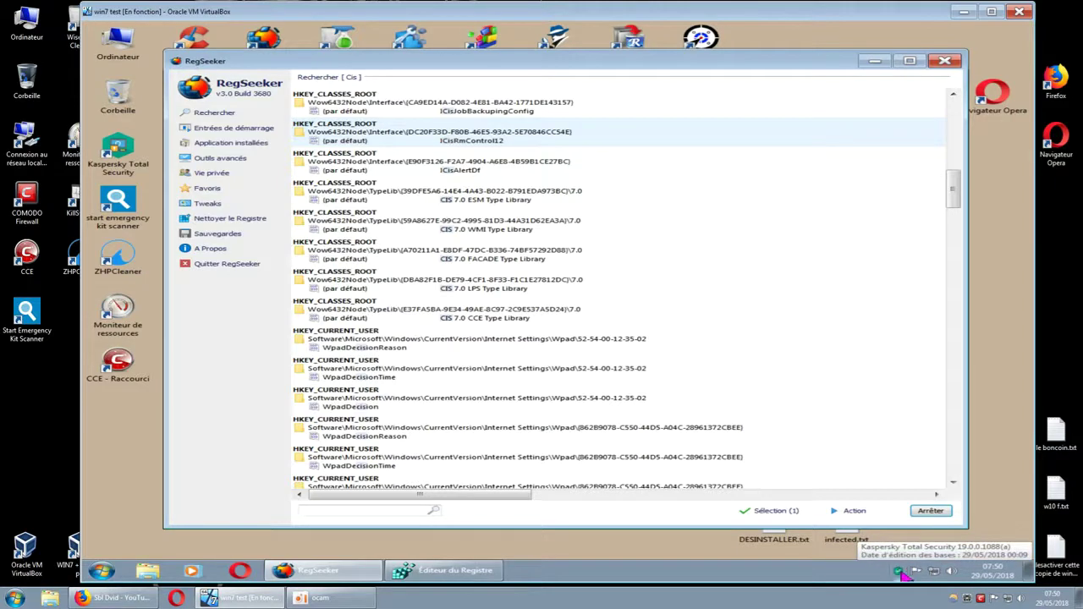
pyautogui.rightClick(902, 573)
pyautogui.click(899, 564)
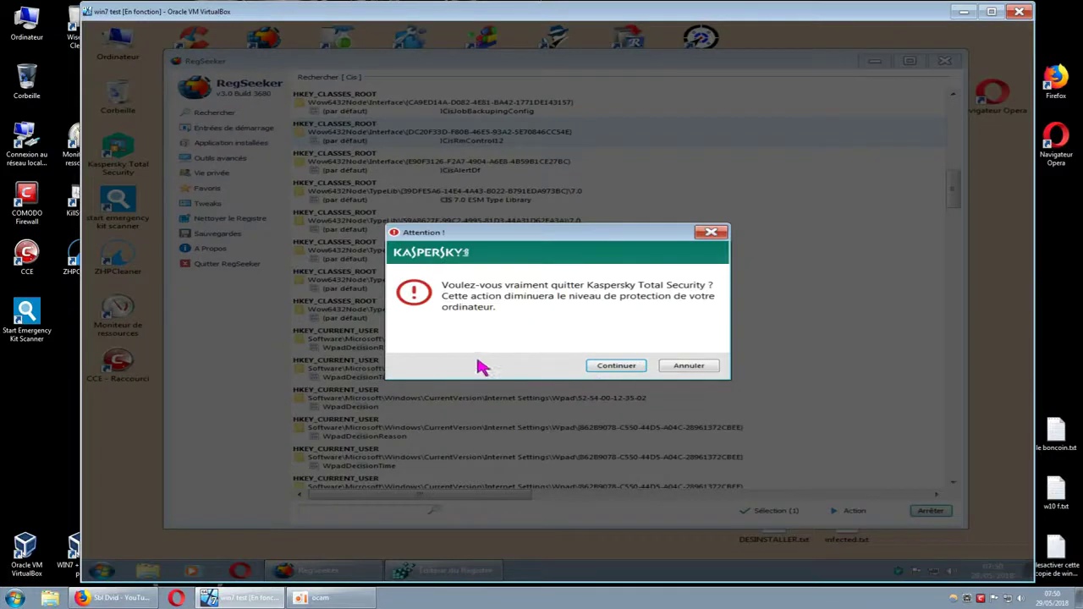
pyautogui.click(613, 367)
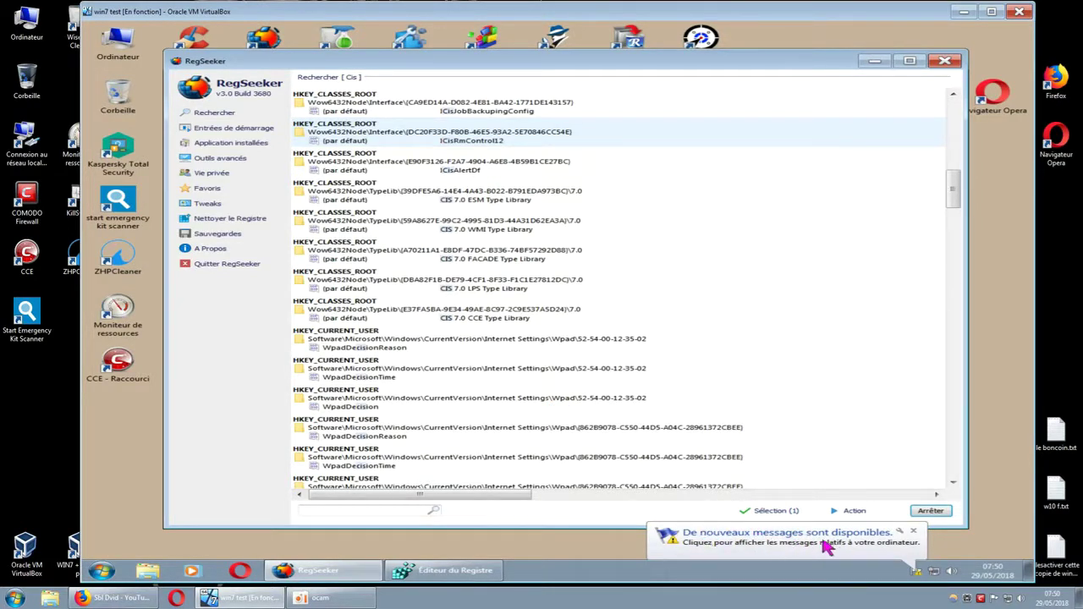
pyautogui.click(914, 533)
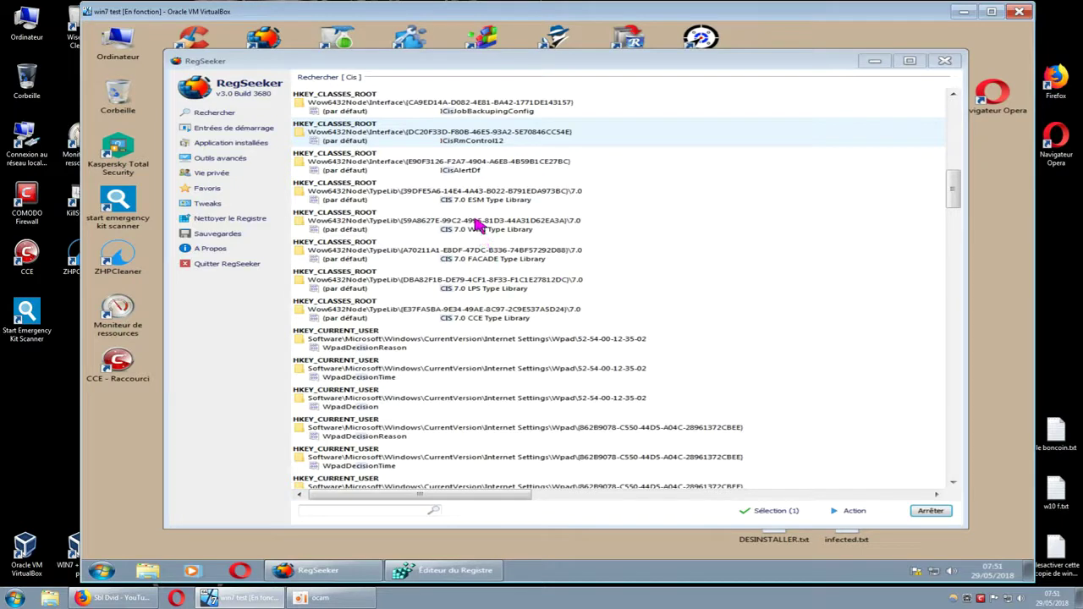
# Step: Open the ICisRmControl12 search result in the Registry Editor, delete its default value, and close the editor
pyautogui.rightClick(470, 139)
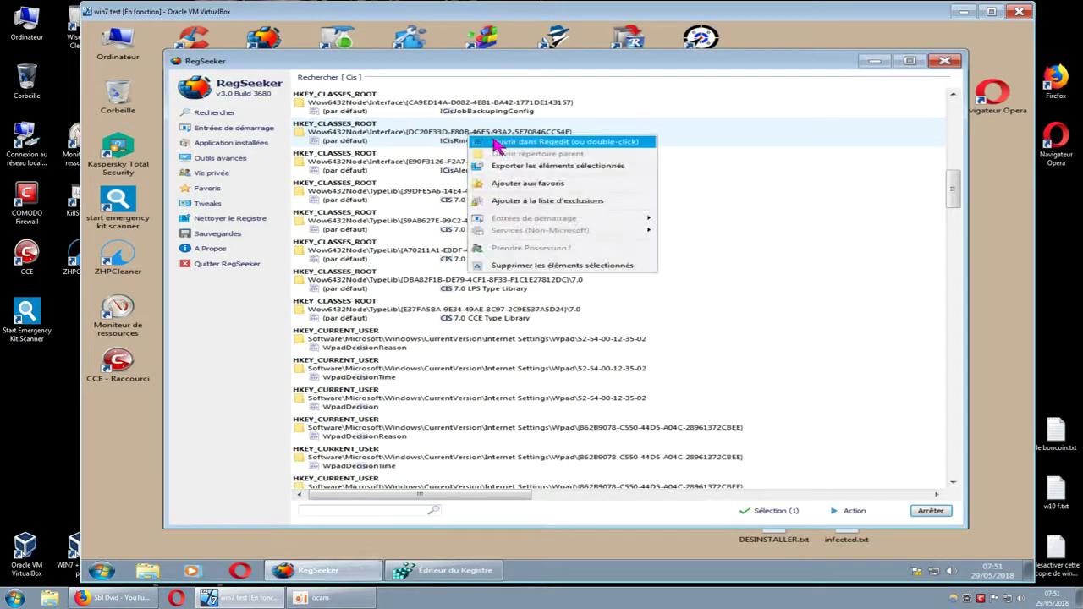
pyautogui.click(499, 142)
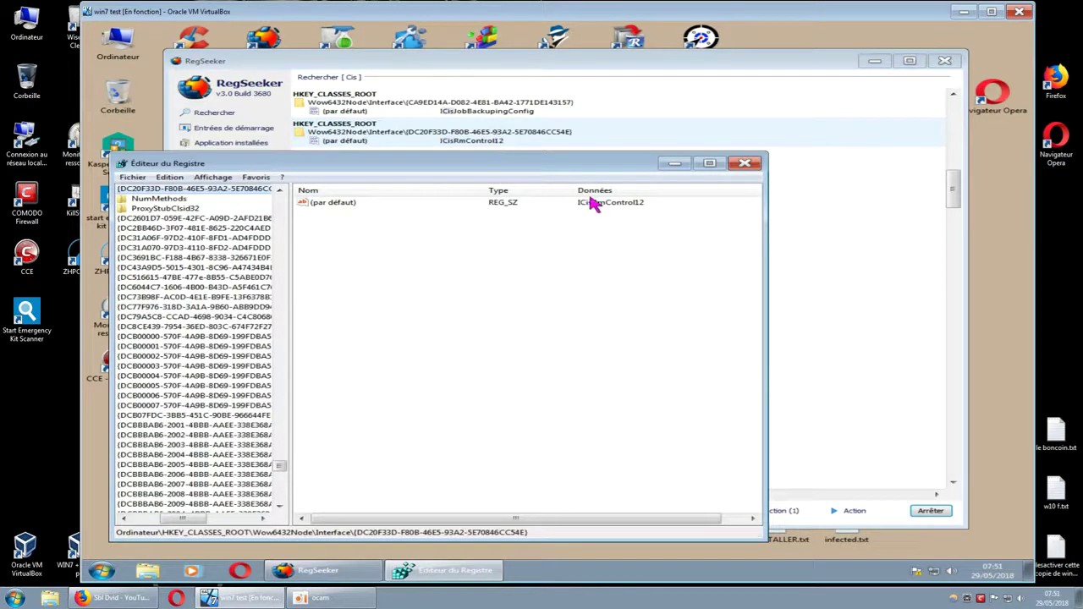
pyautogui.click(350, 205)
pyautogui.rightClick(347, 203)
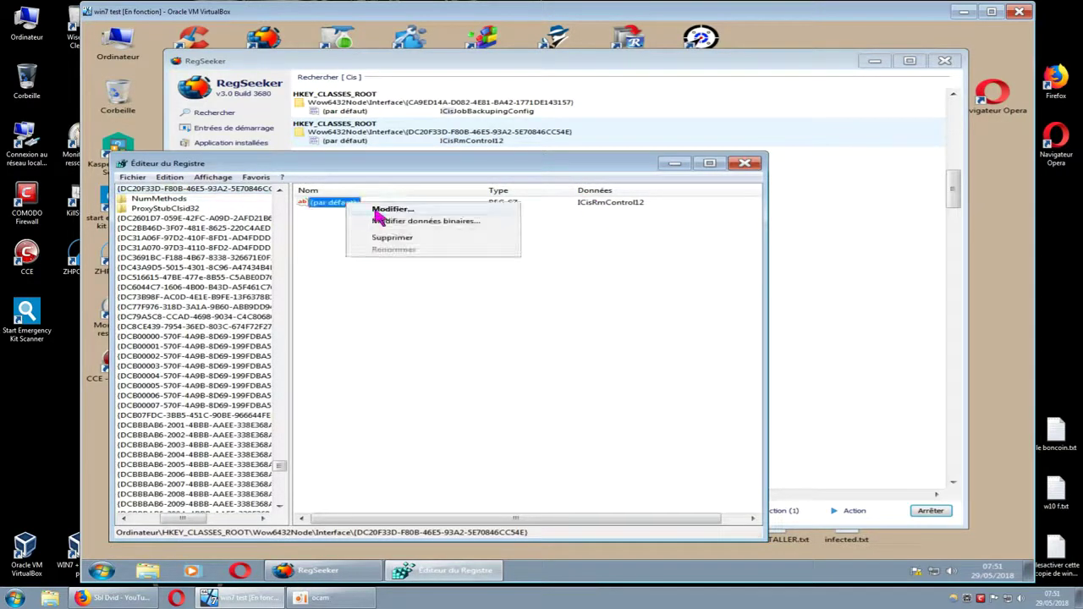
pyautogui.click(390, 237)
pyautogui.click(653, 300)
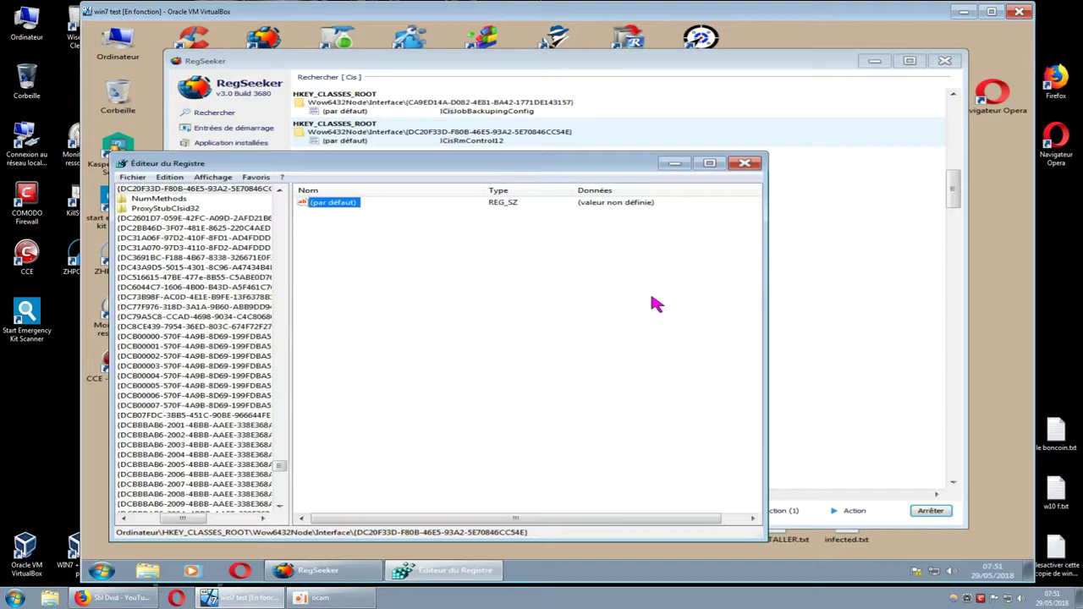
pyautogui.click(745, 162)
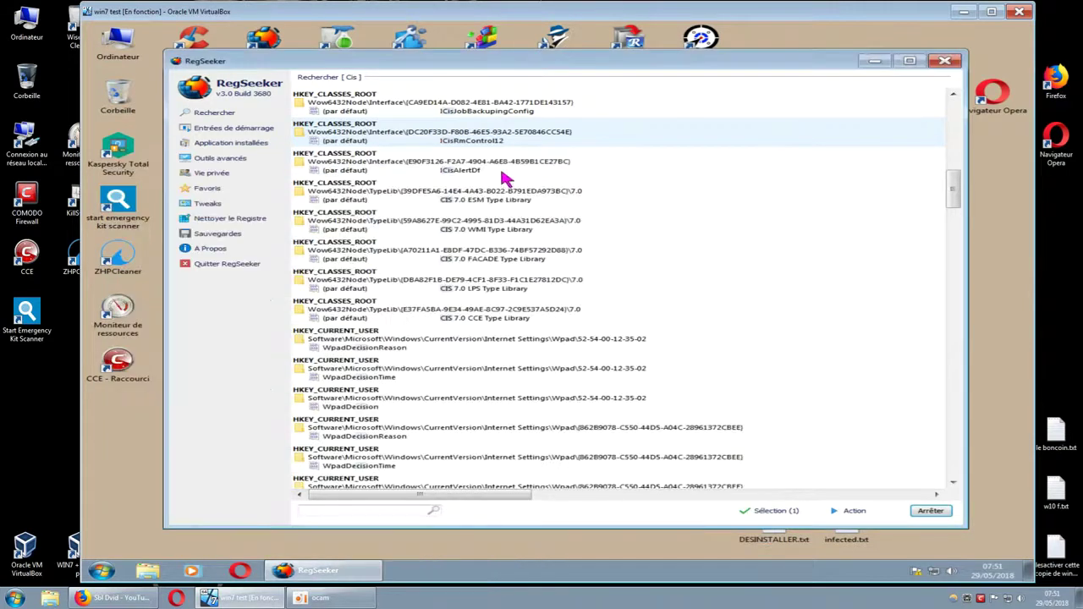
# Step: Open the ICisAlertDf search result in the Registry Editor, delete its default value, and close the editor
pyautogui.rightClick(455, 169)
pyautogui.click(476, 173)
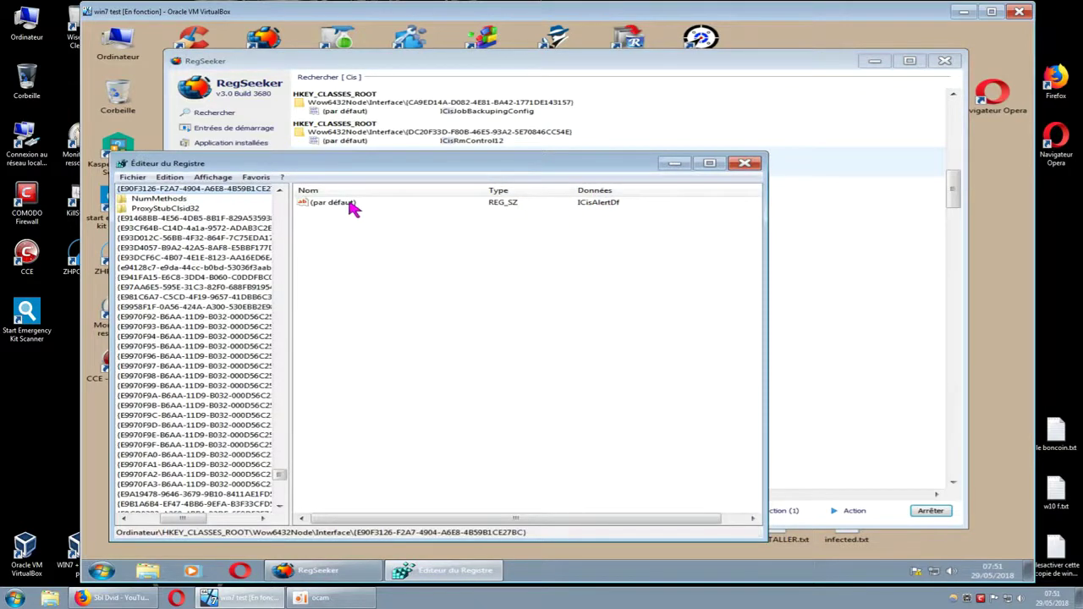
pyautogui.rightClick(354, 208)
pyautogui.click(392, 238)
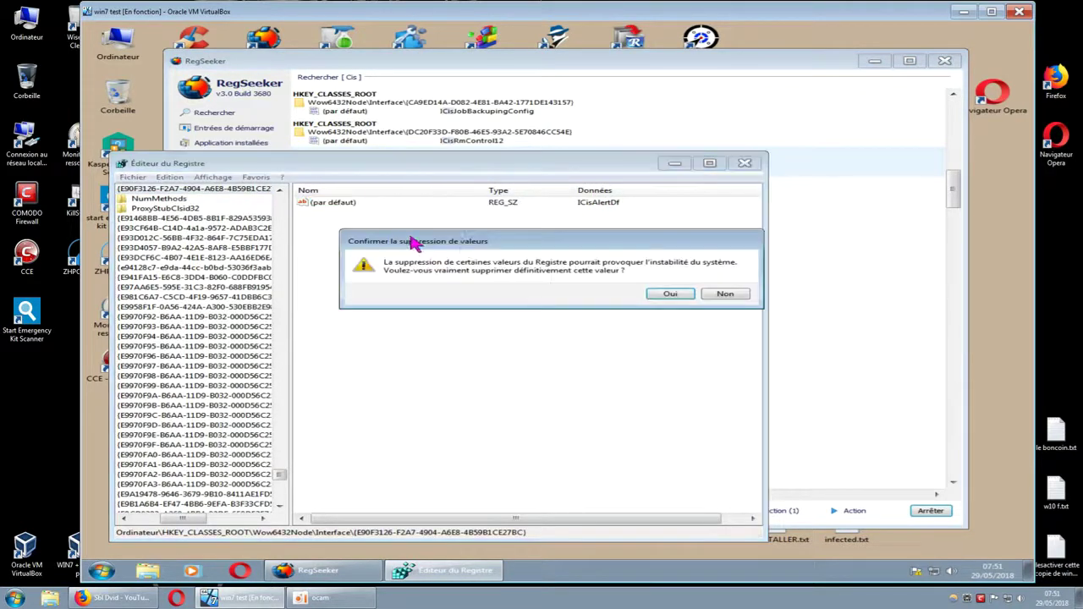
pyautogui.click(670, 294)
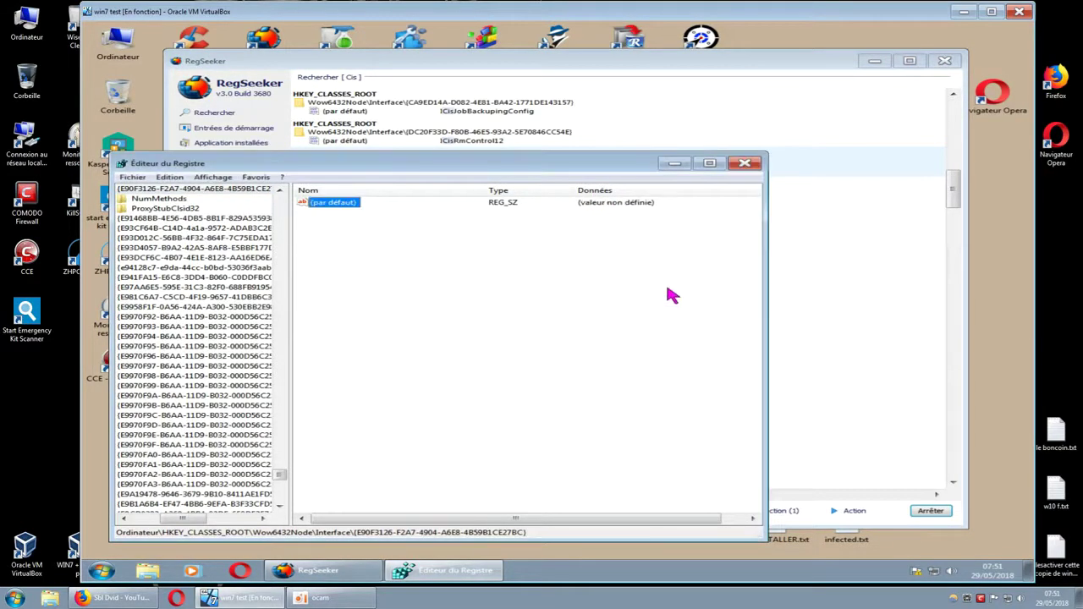
pyautogui.click(745, 164)
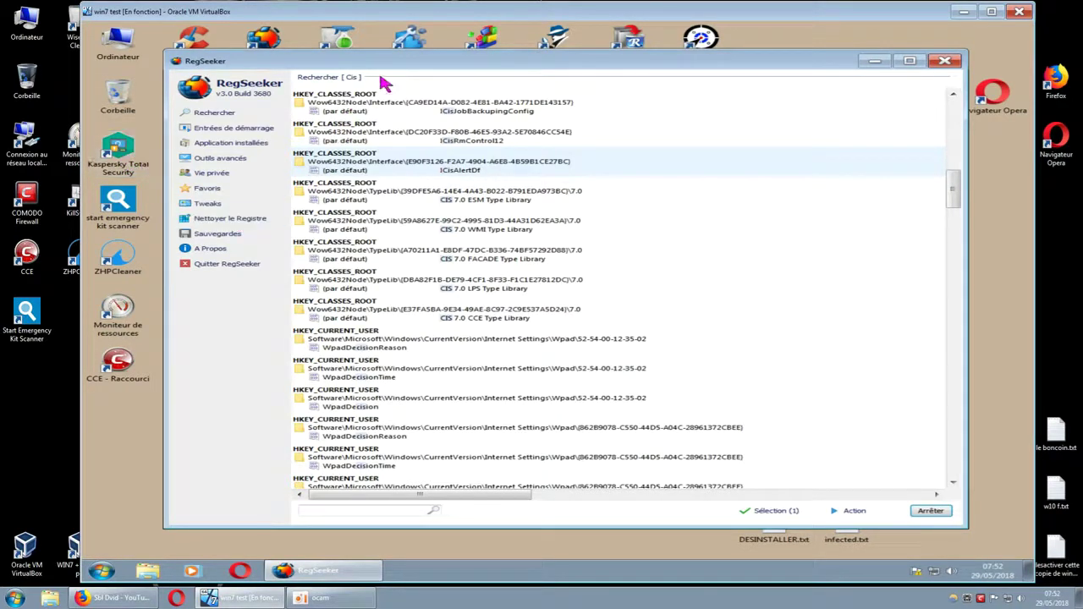
# Step: Move the RegSeeker window clear of the desktop shortcuts, relaunch Kaspersky Total Security, and close its main window
pyautogui.moveTo(404, 67); pyautogui.dragTo(444, 77)
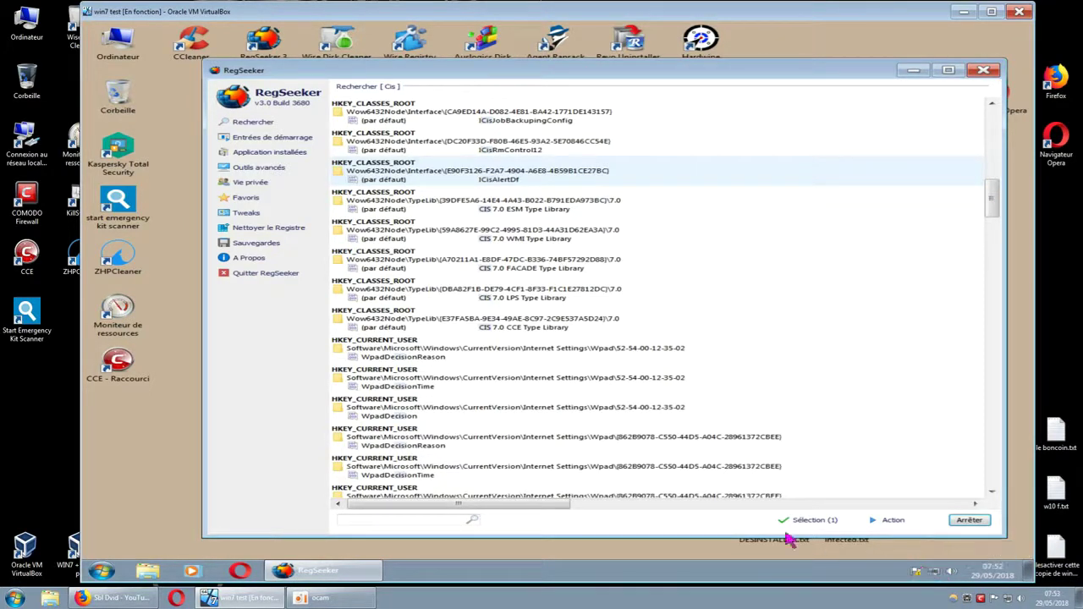
pyautogui.click(120, 158)
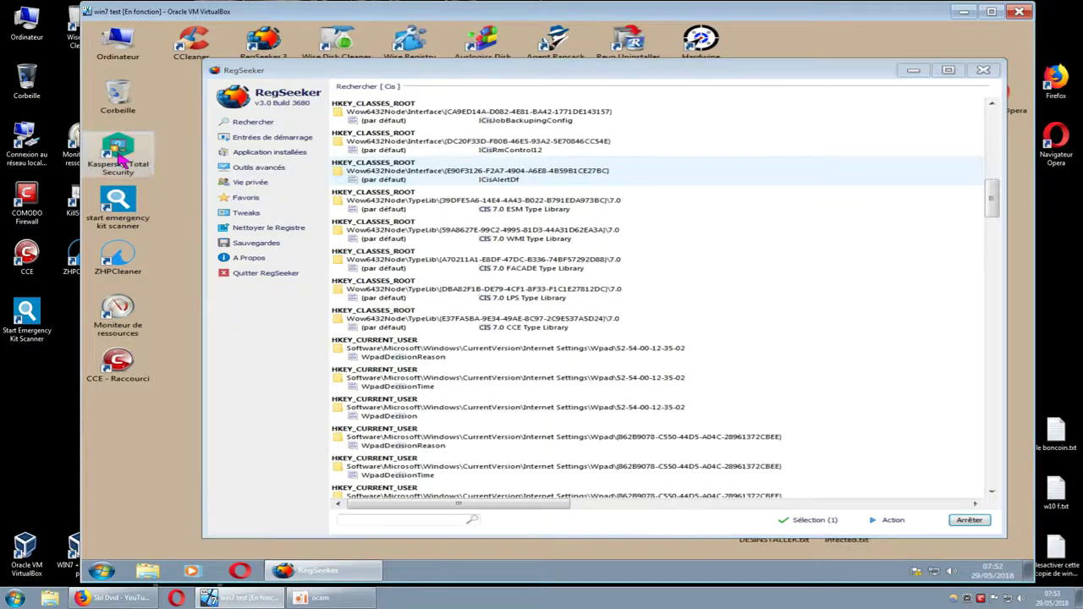
pyautogui.click(121, 159)
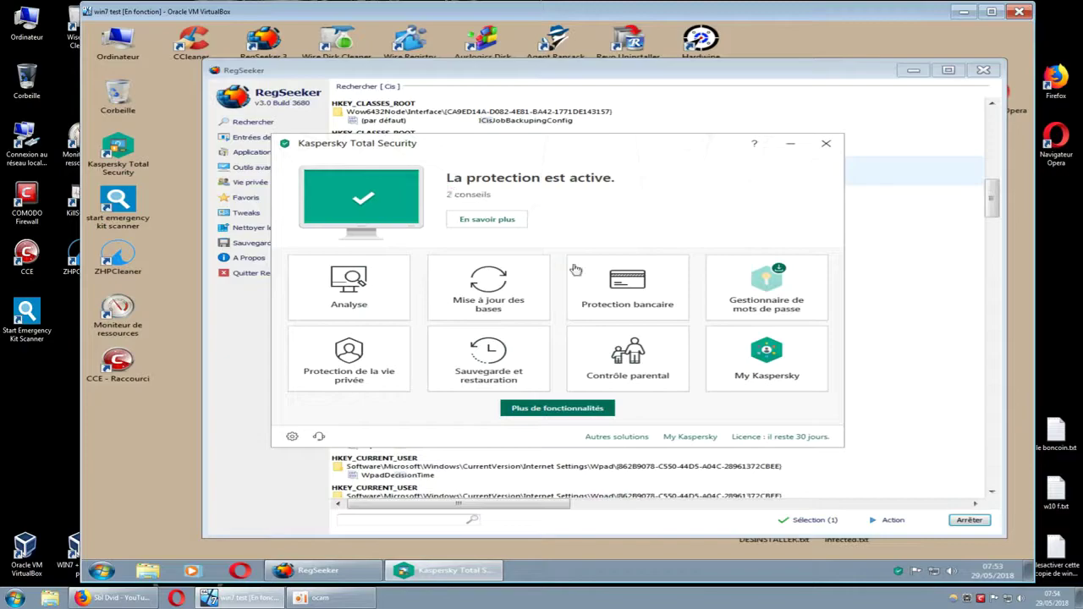
pyautogui.click(826, 144)
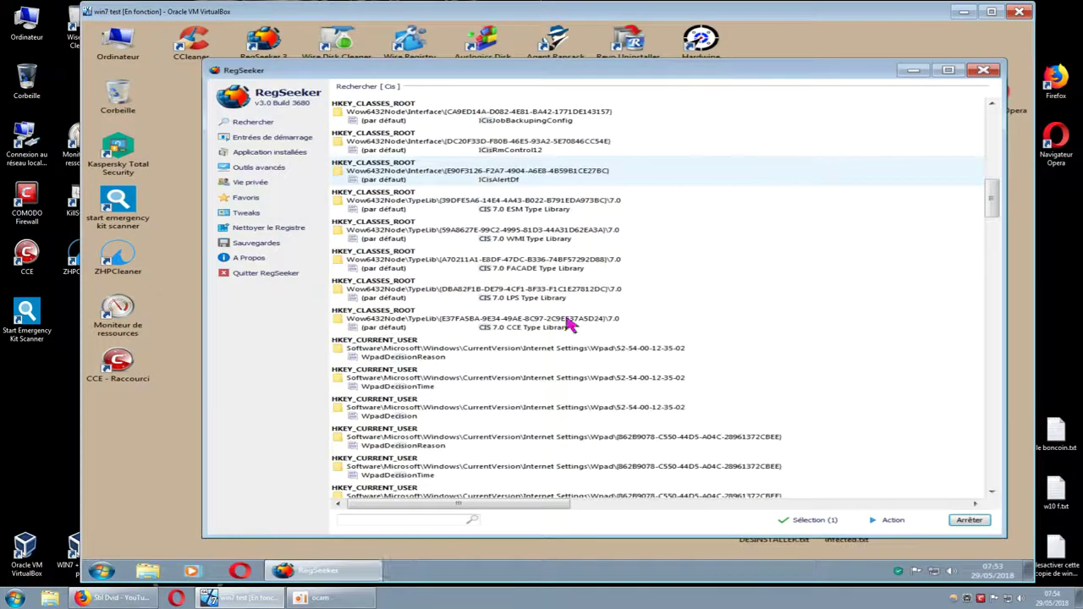